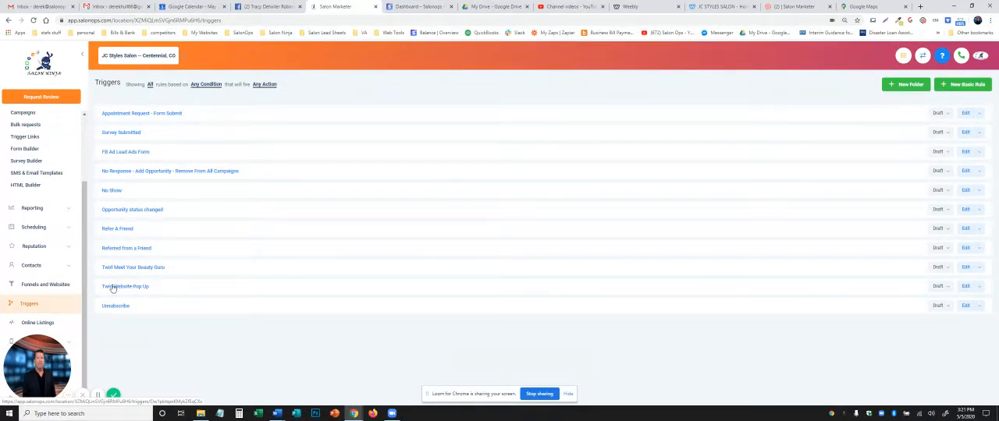
Step: Duplicate the "Twirl Website Pop Up" trigger and name the copy "New Client Special"
{"action": "left_click", "coordinate": [979, 289]}
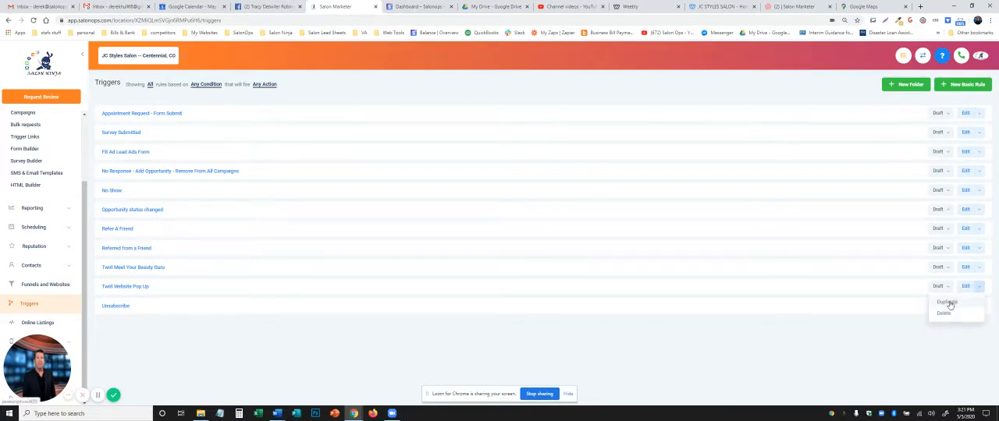
{"action": "left_click", "coordinate": [948, 302]}
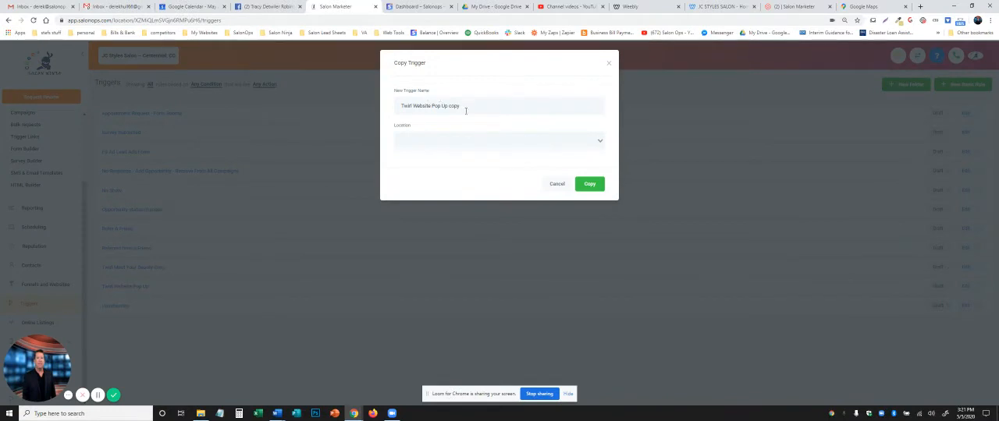
{"action": "left_click_drag", "start_coordinate": [461, 106], "coordinate": [399, 107]}
{"action": "key", "text": "BackSpace"}
{"action": "type", "text": "New"}
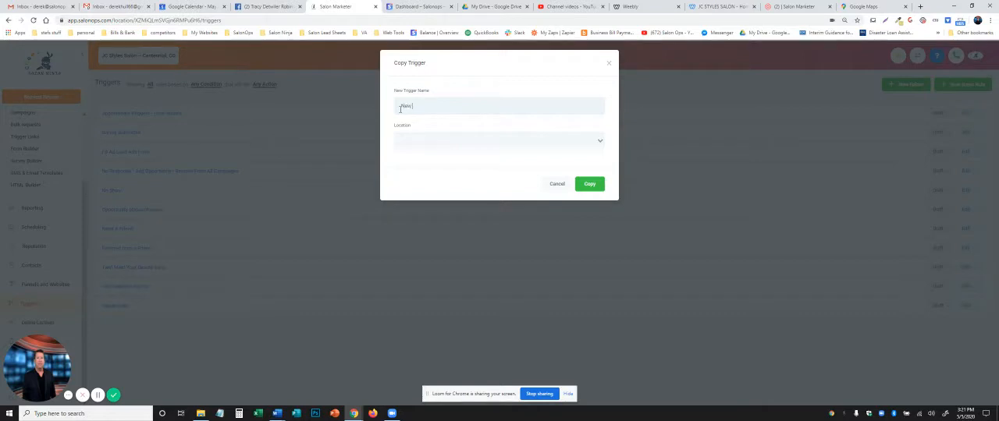
{"action": "type", "text": " Client Special"}
Step: Choose JC Styles Salon as the location for the trigger copy and create it
{"action": "left_click", "coordinate": [599, 141]}
{"action": "scroll", "coordinate": [468, 204], "scroll_direction": "down", "scroll_amount": 2}
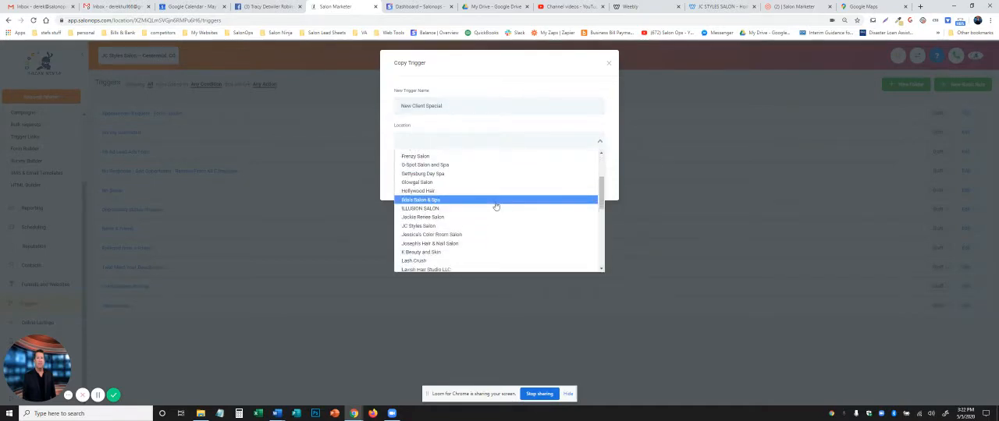
{"action": "left_click", "coordinate": [488, 226]}
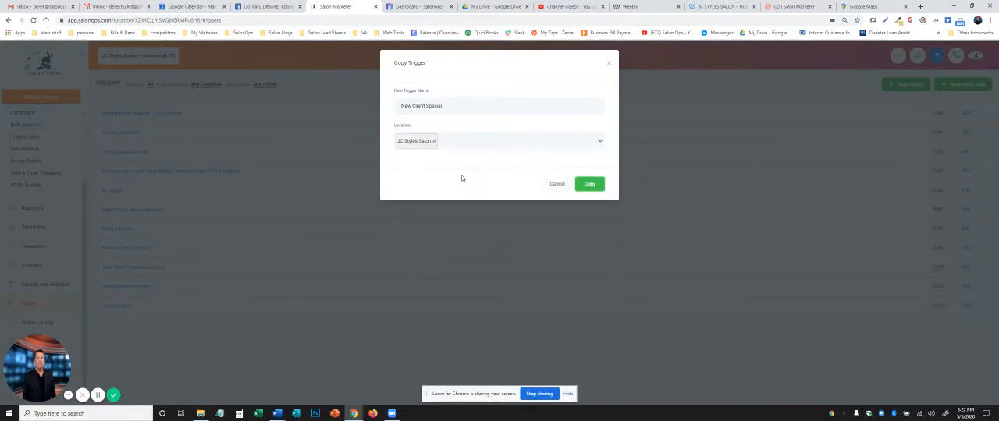
{"action": "left_click", "coordinate": [595, 185]}
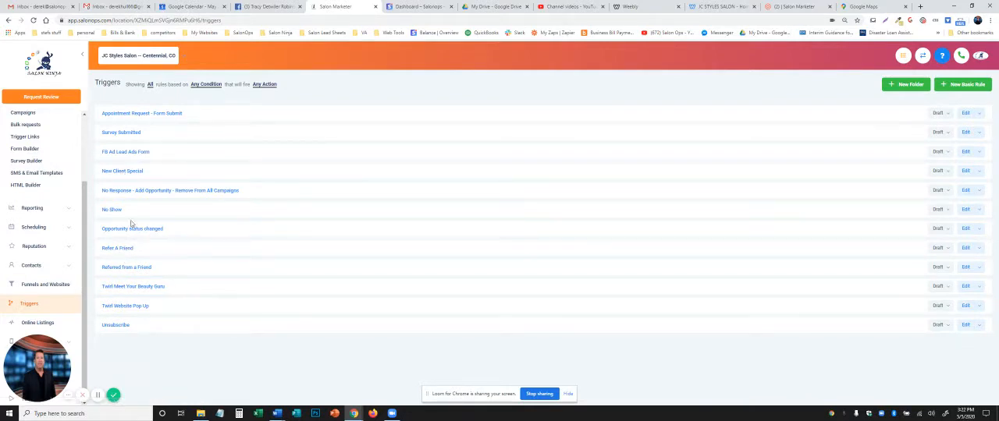
Step: Open the "New Client Special" trigger and set its event to Form submitted from Salon Marketer
{"action": "left_click", "coordinate": [123, 172]}
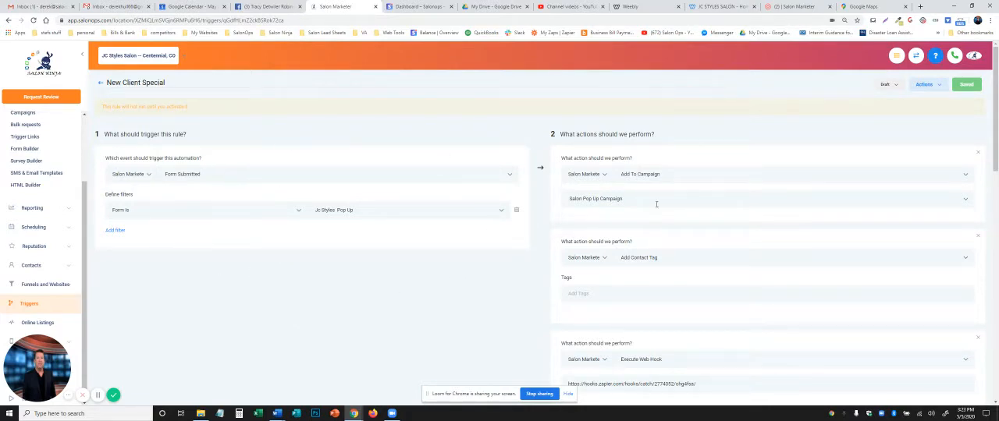
{"action": "left_click", "coordinate": [148, 175]}
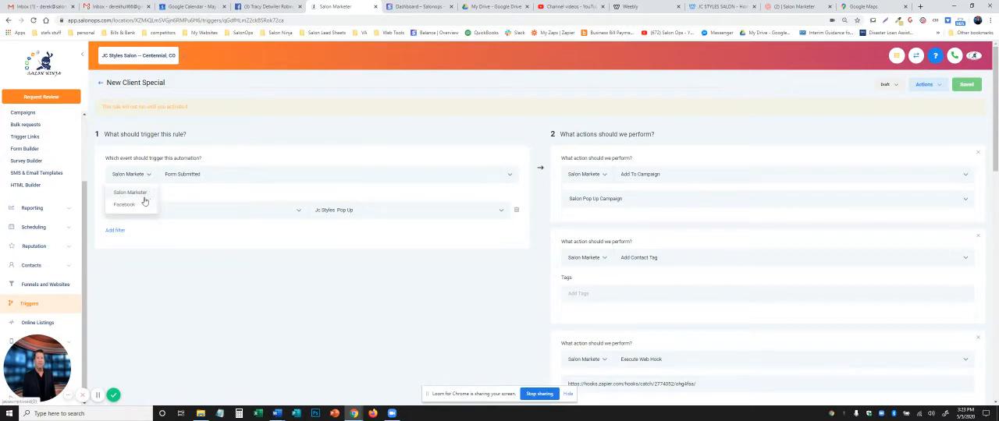
{"action": "left_click", "coordinate": [140, 193]}
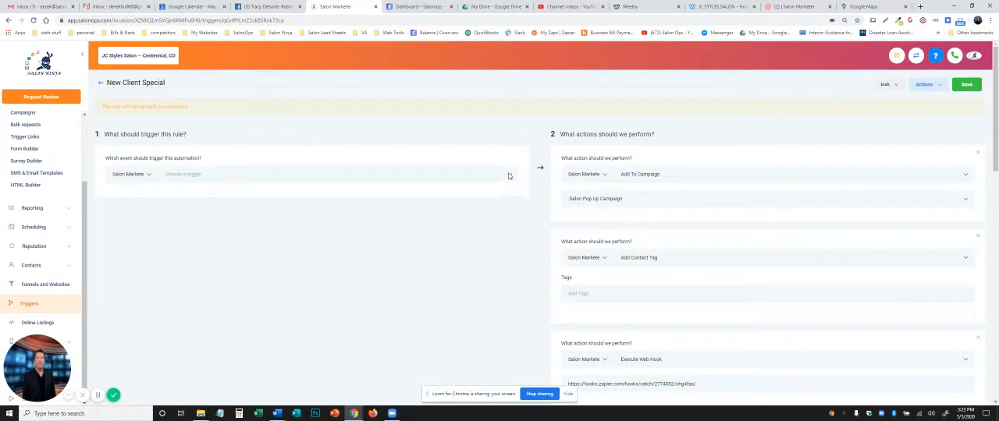
{"action": "left_click", "coordinate": [509, 175]}
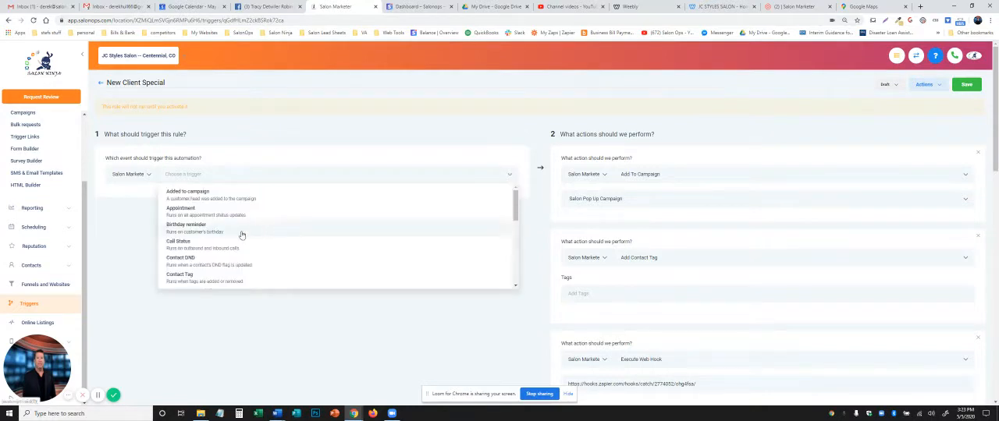
{"action": "scroll", "coordinate": [238, 238], "scroll_direction": "down", "scroll_amount": 1}
{"action": "scroll", "coordinate": [237, 238], "scroll_direction": "down", "scroll_amount": 2}
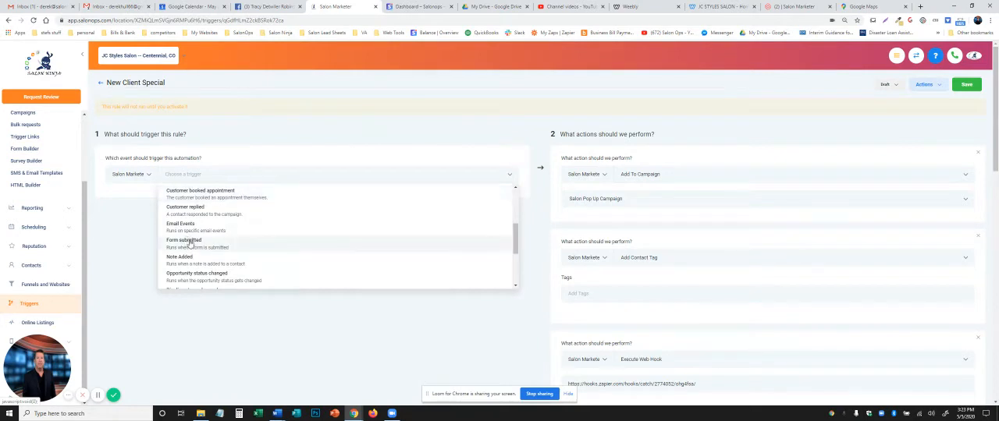
{"action": "left_click", "coordinate": [190, 243]}
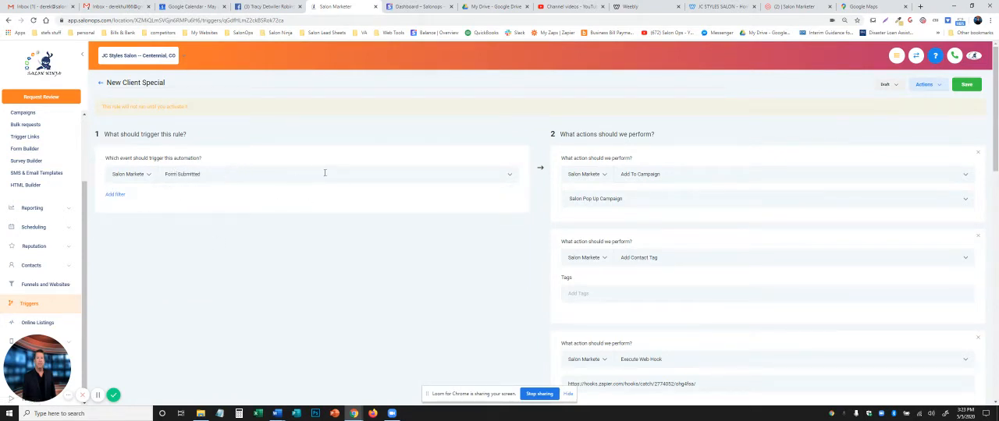
Step: Add a "Form is" filter to the trigger event with the "Jc Styles Pop Up" form selected
{"action": "left_click", "coordinate": [117, 196]}
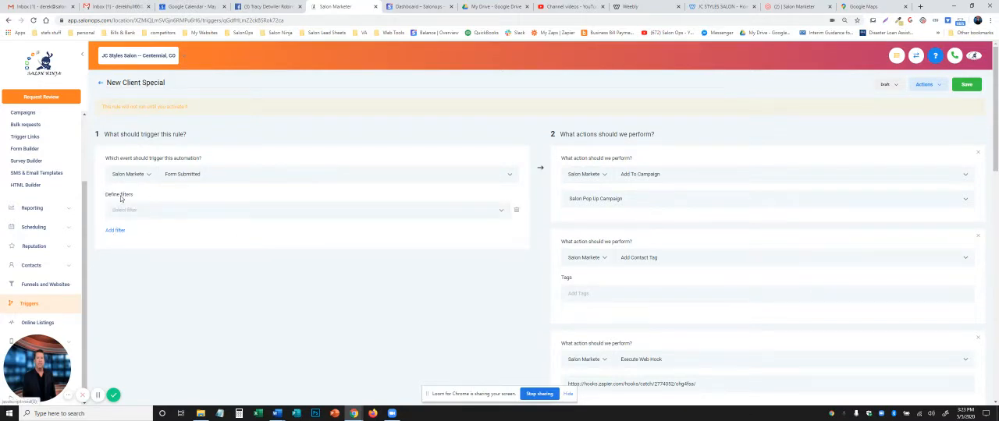
{"action": "left_click", "coordinate": [500, 211]}
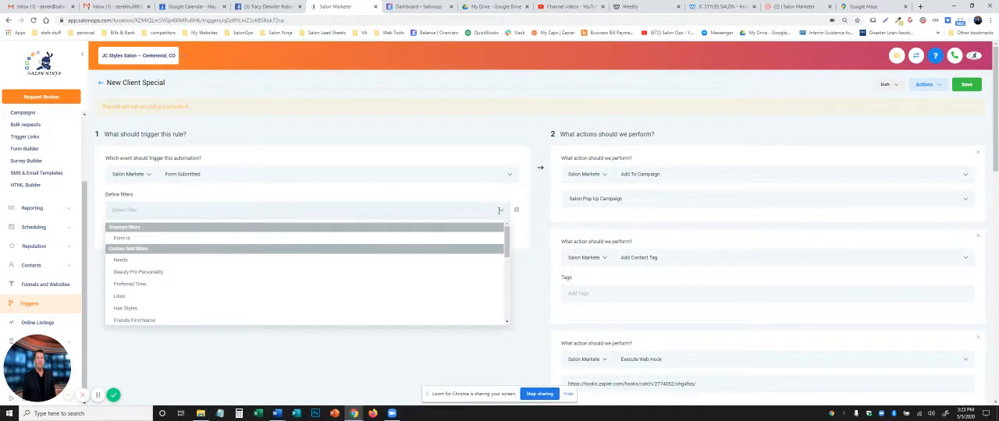
{"action": "left_click", "coordinate": [127, 238]}
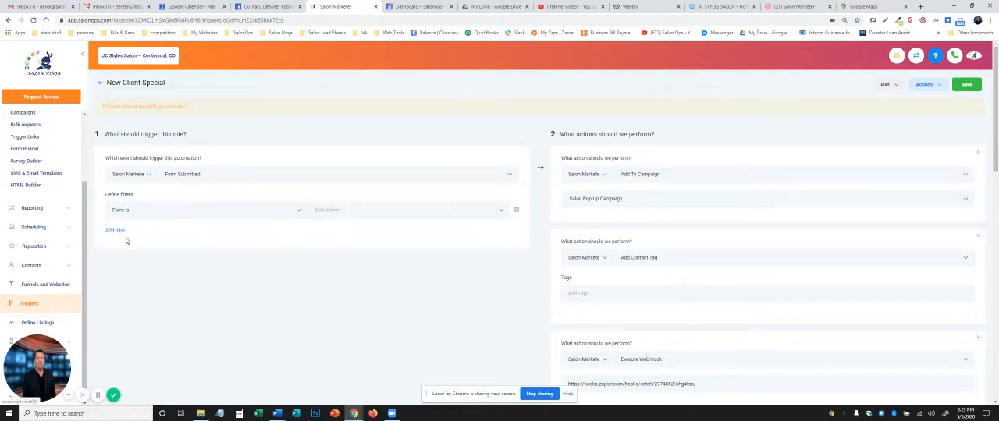
{"action": "left_click", "coordinate": [502, 212]}
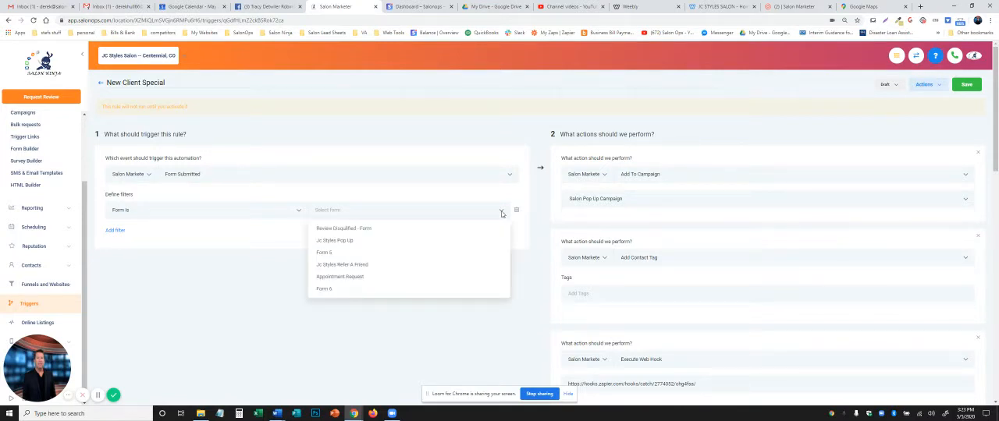
{"action": "left_click", "coordinate": [358, 241]}
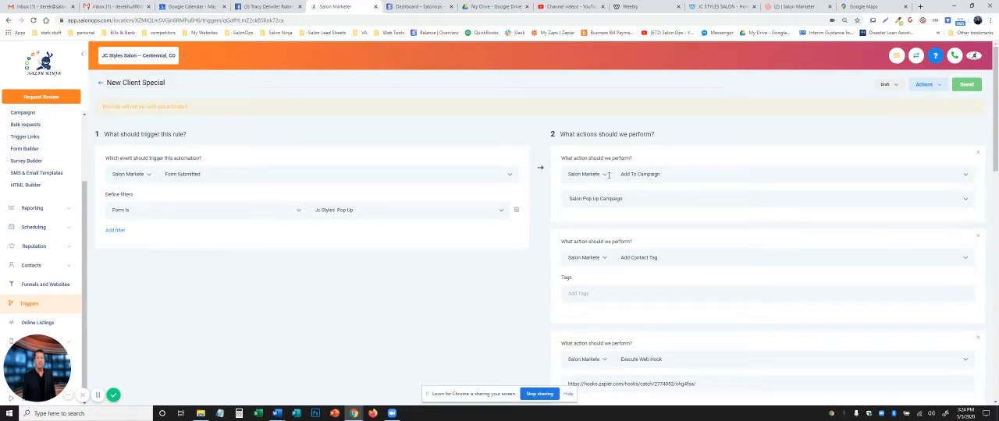
Step: Set the Add To Campaign action to the "New client special" campaign
{"action": "left_click", "coordinate": [965, 176]}
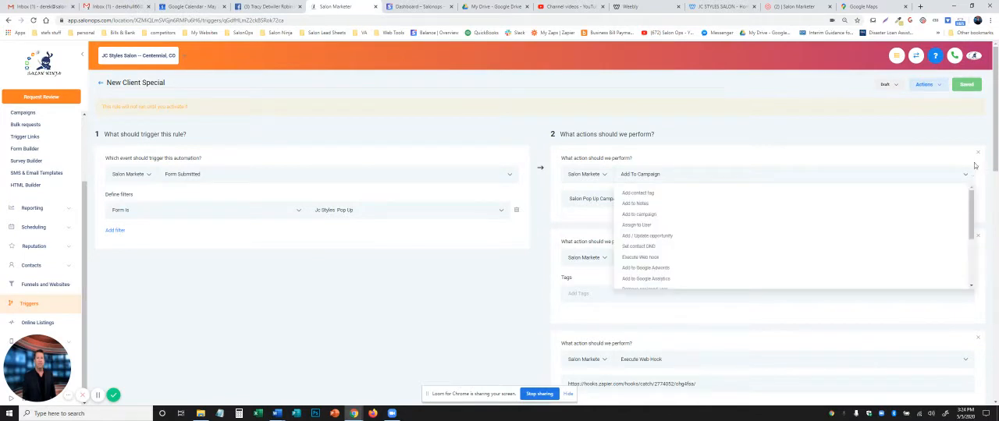
{"action": "left_click", "coordinate": [968, 159]}
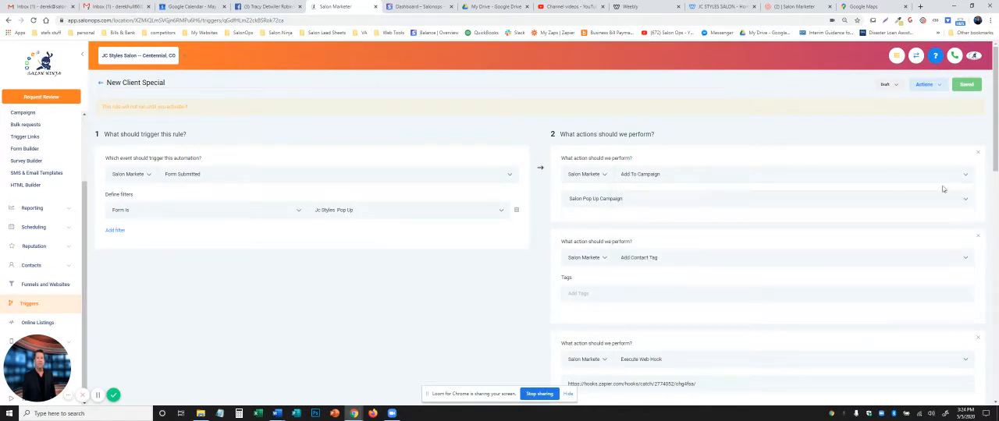
{"action": "left_click", "coordinate": [966, 202]}
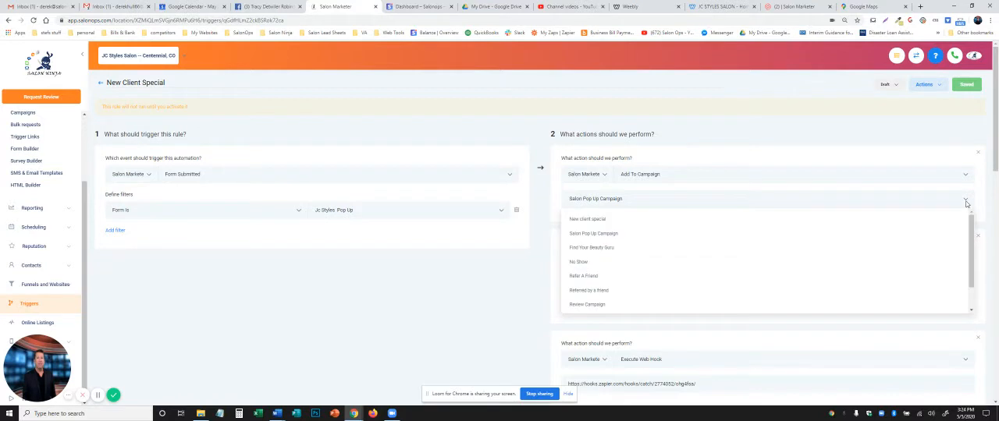
{"action": "left_click", "coordinate": [599, 221]}
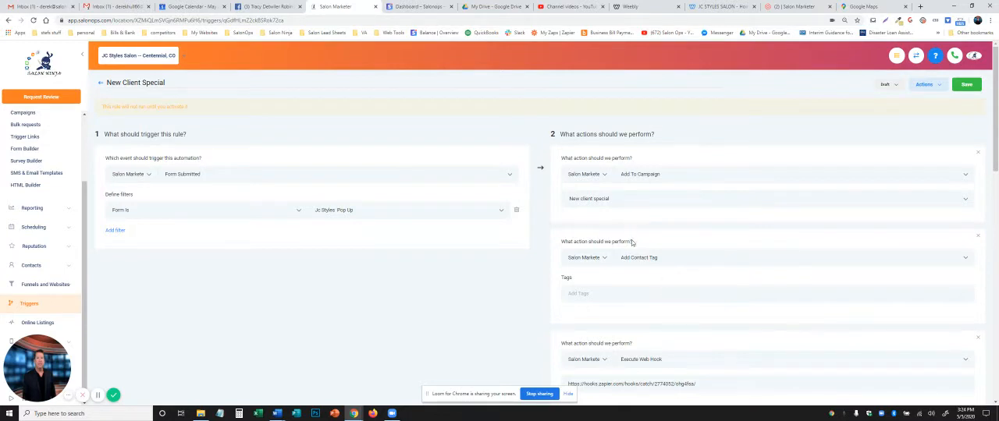
Step: Create the tag "new client special" in the Add Contact Tag action
{"action": "scroll", "coordinate": [608, 227], "scroll_direction": "down", "scroll_amount": 1}
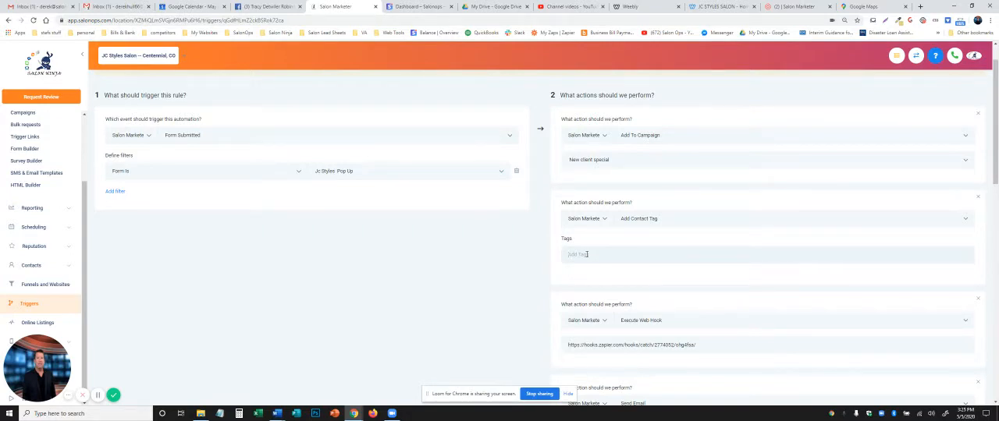
{"action": "type", "text": "r"}
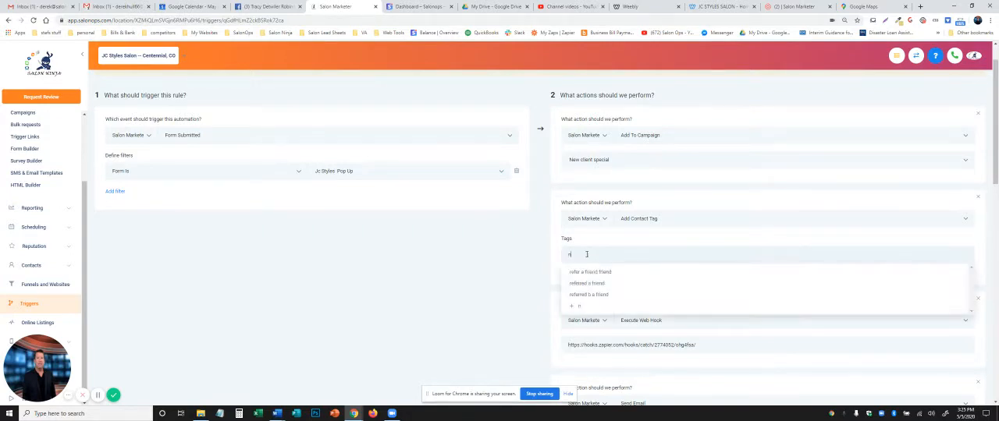
{"action": "type", "text": "ew"}
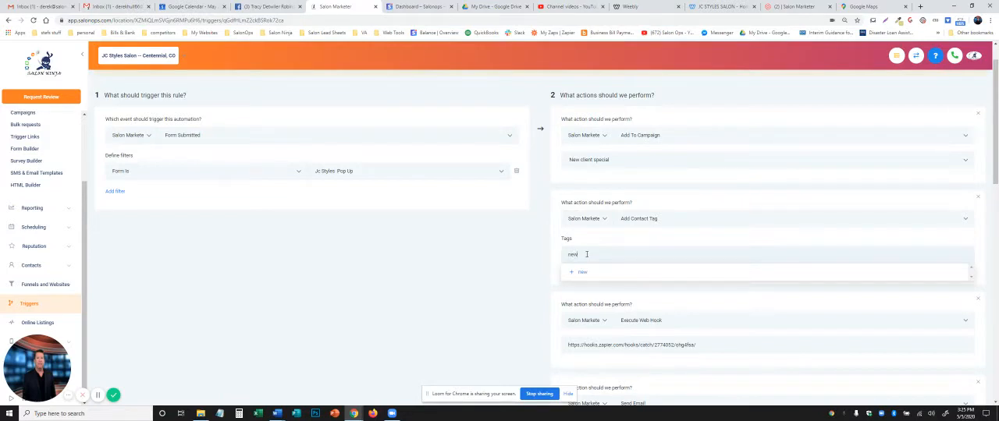
{"action": "type", "text": " client special"}
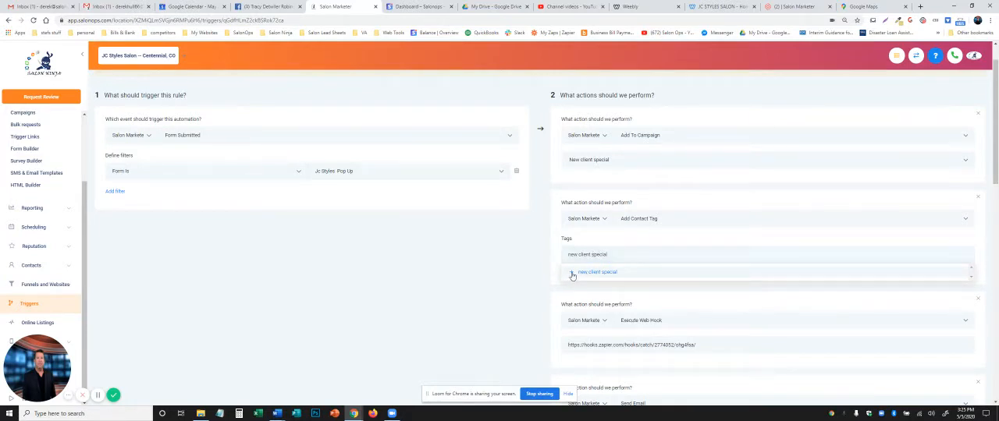
{"action": "left_click", "coordinate": [572, 275]}
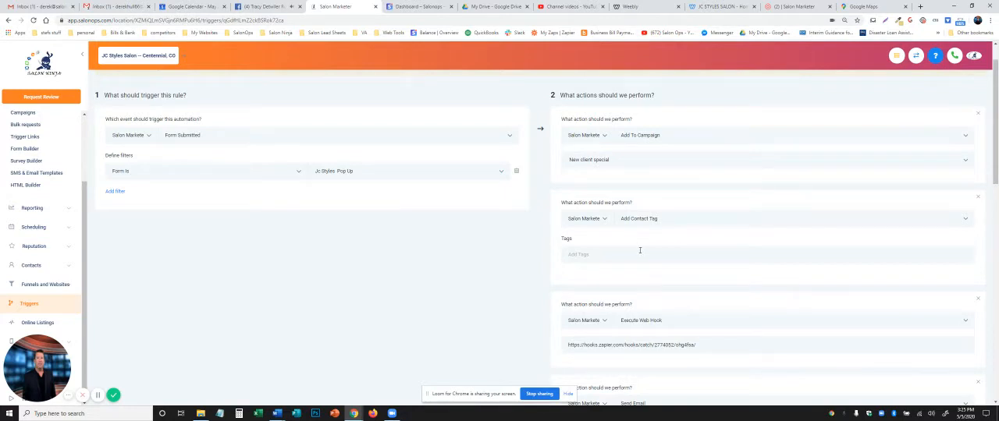
Step: Remove the Execute Web Hook action from the trigger
{"action": "scroll", "coordinate": [493, 281], "scroll_direction": "down", "scroll_amount": 2}
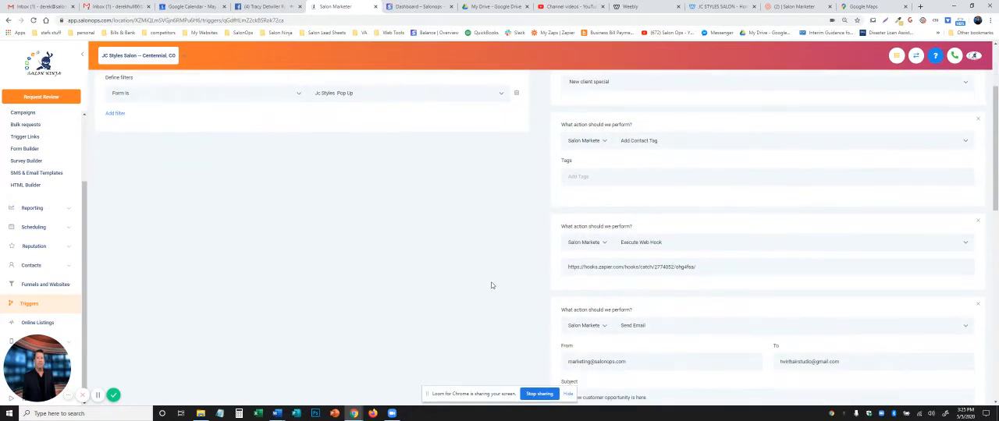
{"action": "scroll", "coordinate": [487, 280], "scroll_direction": "down", "scroll_amount": 2}
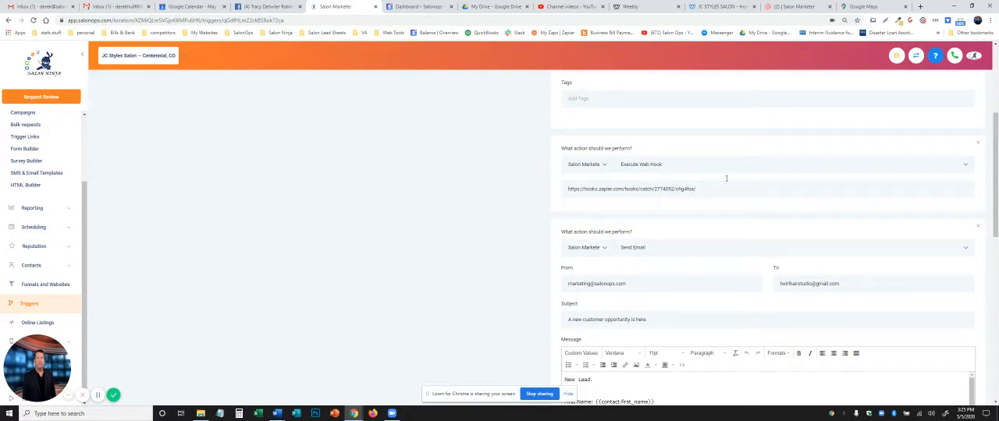
{"action": "left_click", "coordinate": [979, 147]}
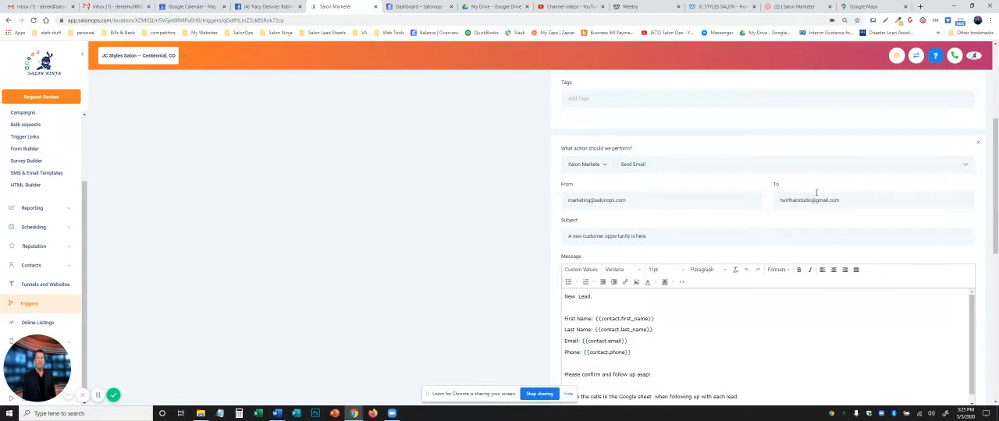
Step: Select the Send Email recipient for replacement and search the Gmail mailbox for "jcst" to look up the salon's email address
{"action": "left_click_drag", "start_coordinate": [843, 200], "coordinate": [778, 205]}
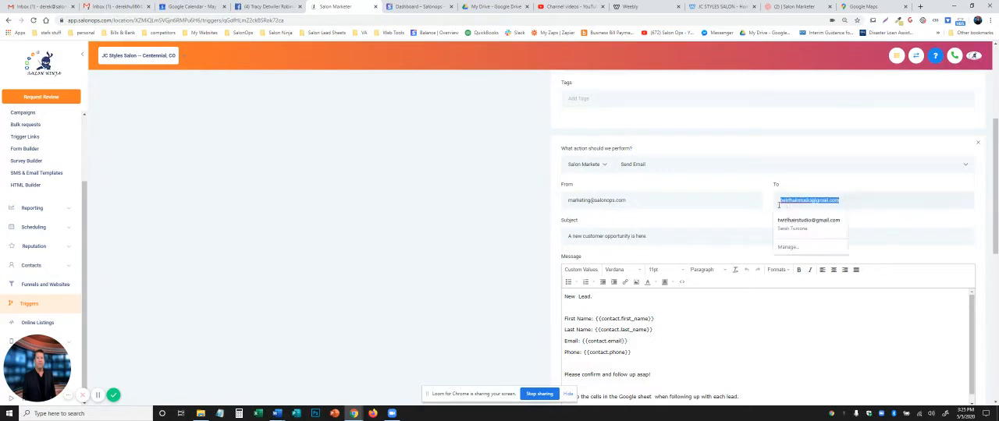
{"action": "left_click", "coordinate": [123, 7]}
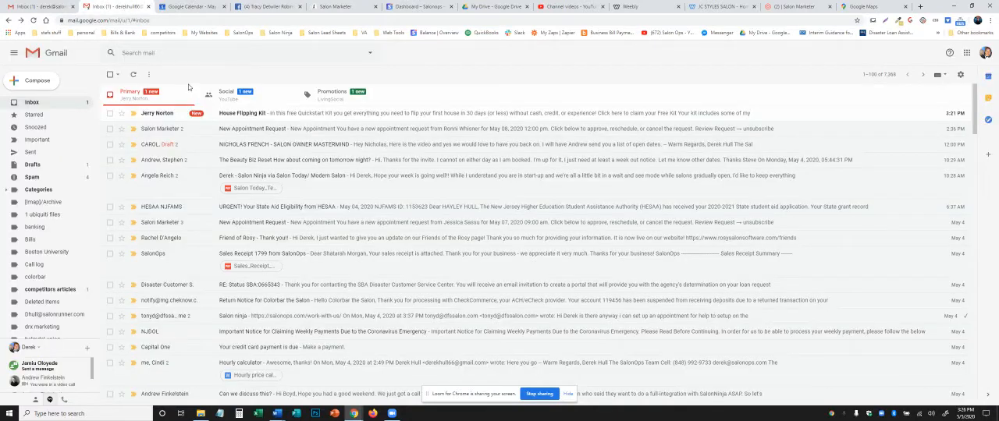
{"action": "left_click", "coordinate": [150, 53]}
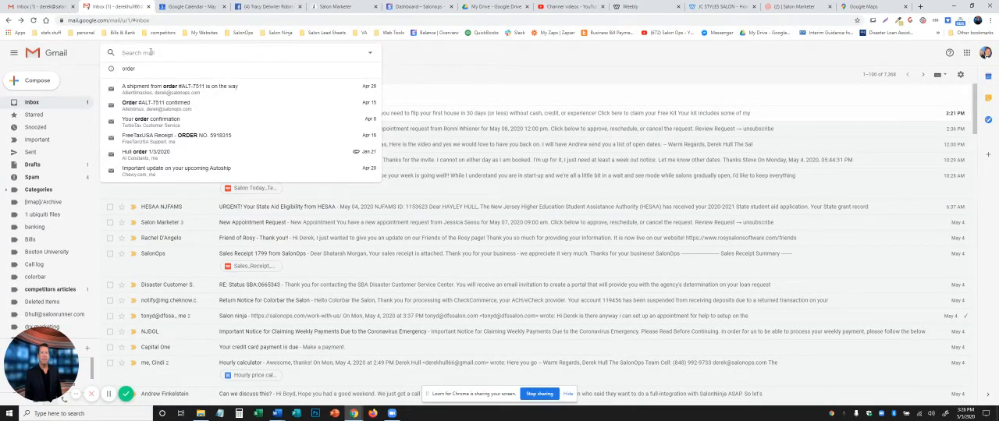
{"action": "type", "text": "jc"}
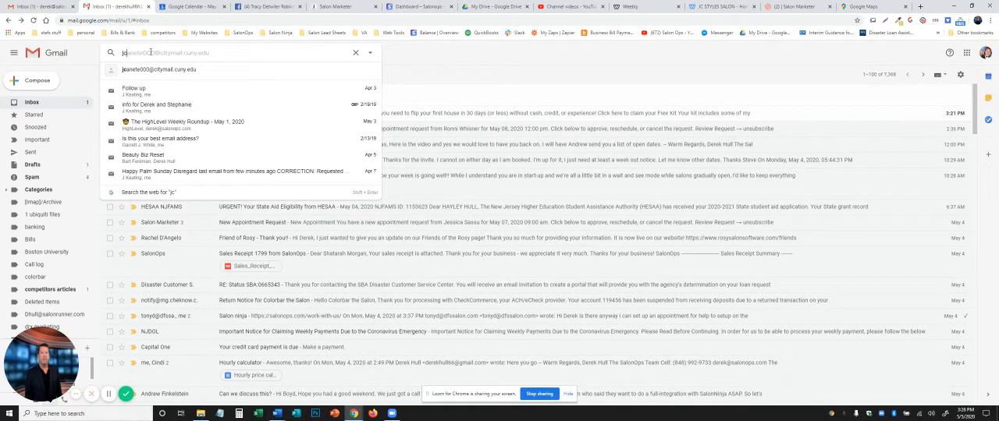
{"action": "type", "text": "st"}
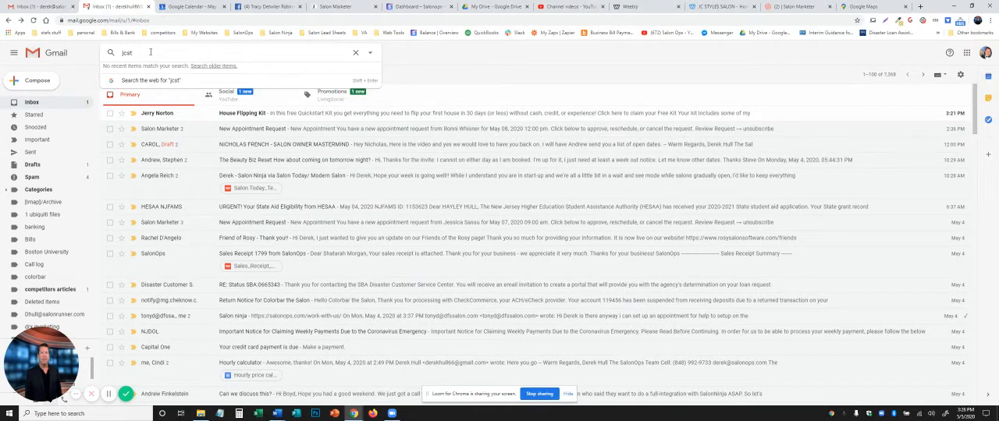
Step: Switch to the JC Styles Salon website and copy the salon's email address from its Contact page
{"action": "left_click", "coordinate": [730, 7]}
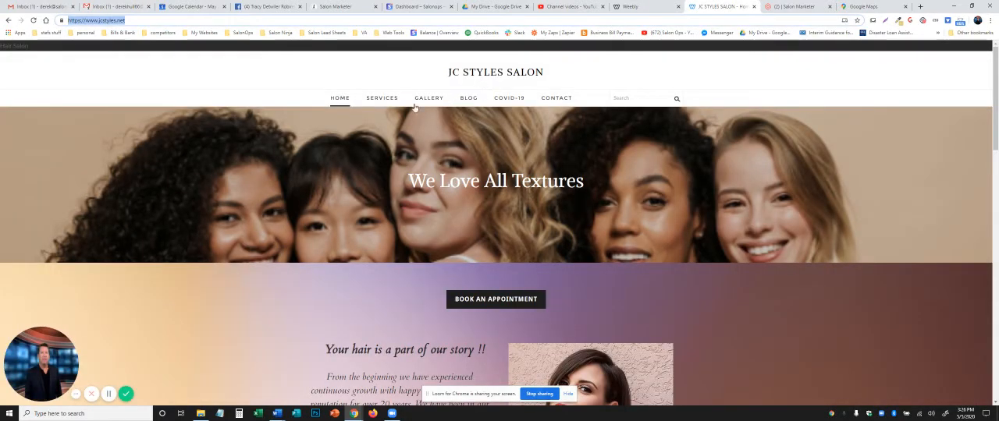
{"action": "left_click", "coordinate": [559, 100]}
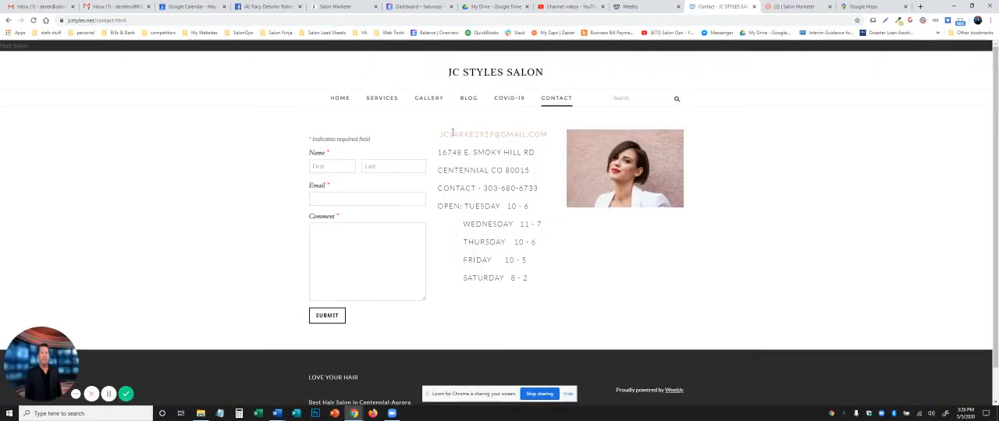
{"action": "left_click_drag", "start_coordinate": [440, 134], "coordinate": [548, 134]}
{"action": "right_click", "coordinate": [538, 134]}
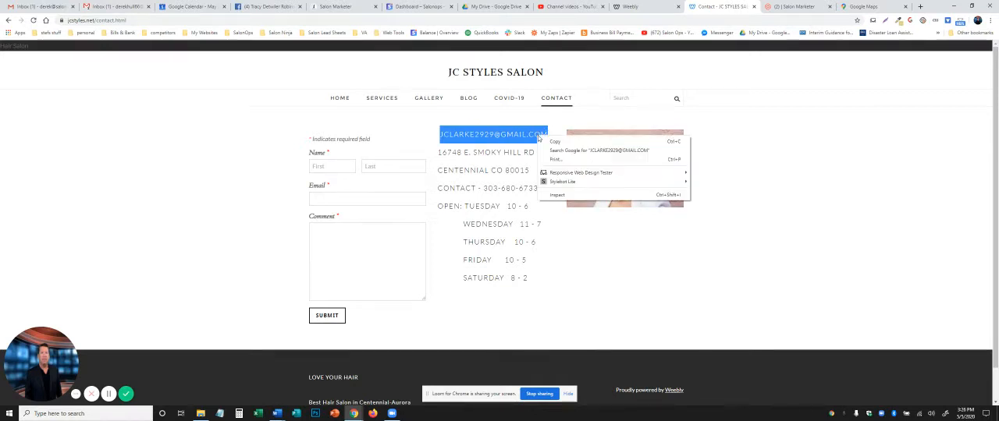
{"action": "left_click", "coordinate": [556, 143]}
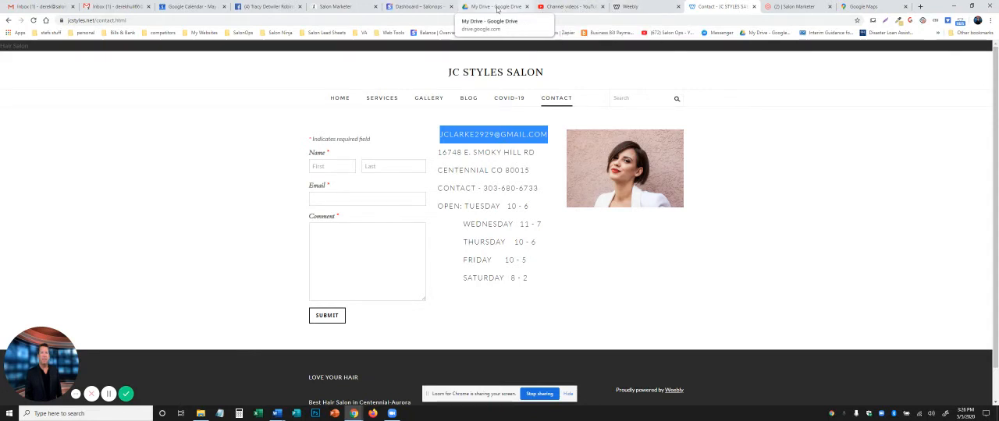
Step: Return to the Salon Marketer trigger and replace the Send Email recipient with the copied salon email address
{"action": "left_click", "coordinate": [331, 7]}
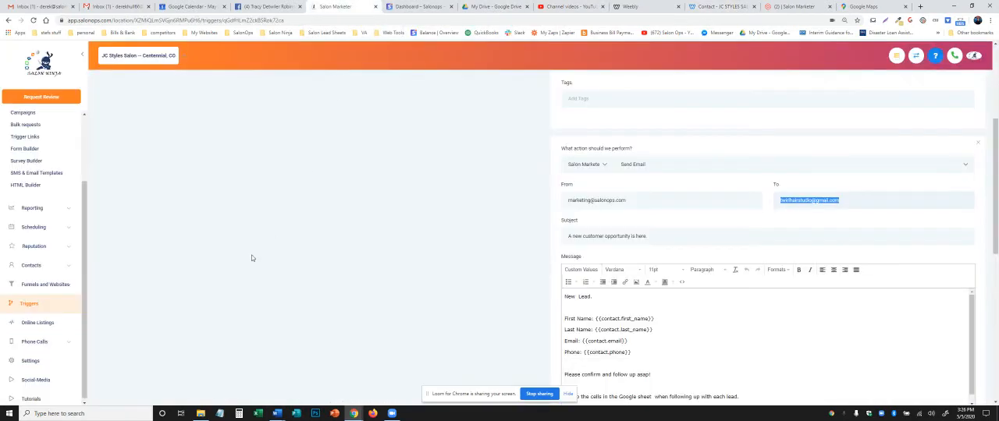
{"action": "right_click", "coordinate": [835, 200]}
{"action": "left_click", "coordinate": [861, 238]}
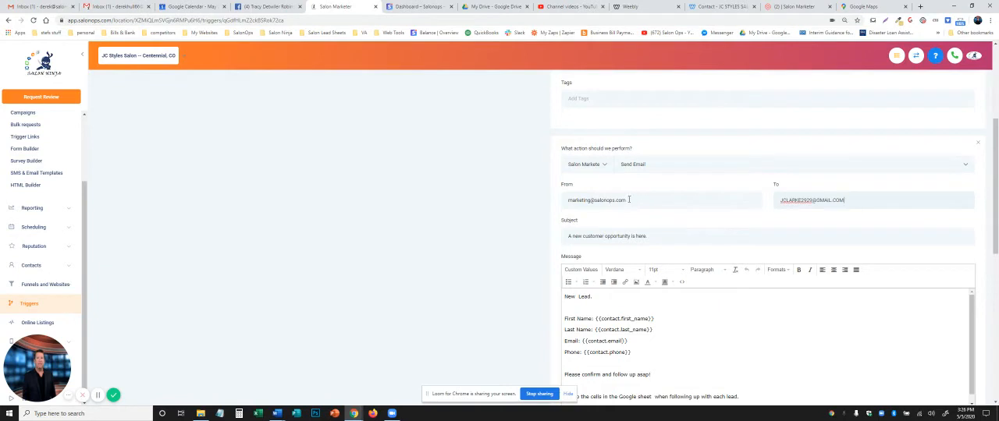
Step: Change the domain of the notification email's sender address to salonopninja.com
{"action": "mouse_move", "coordinate": [632, 200]}
{"action": "left_mouse_down"}
{"action": "mouse_move", "coordinate": [597, 202]}
{"action": "mouse_move", "coordinate": [612, 202]}
{"action": "left_mouse_up"}
{"action": "key", "text": "BackSpace"}
{"action": "left_click", "coordinate": [675, 222]}
Step: Set the source to "new client campaign" and the value to 70 in the Add / Update Opportunity action
{"action": "scroll", "coordinate": [627, 257], "scroll_direction": "down", "scroll_amount": 1}
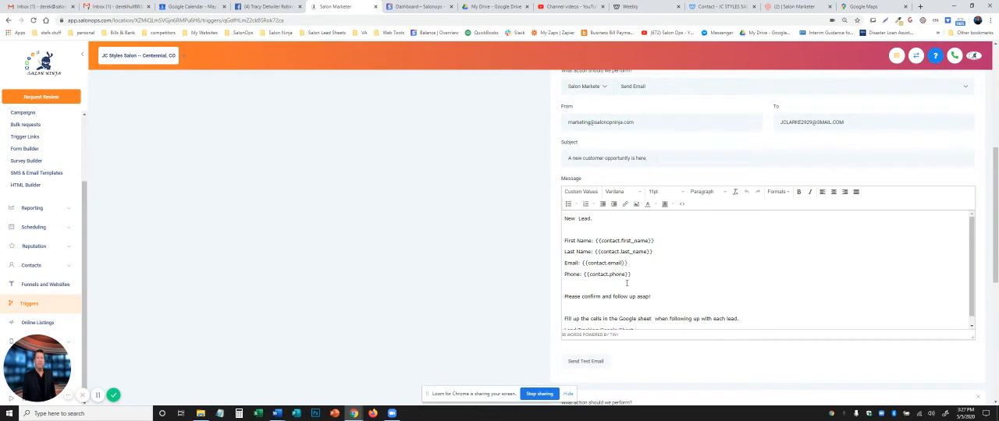
{"action": "scroll", "coordinate": [673, 281], "scroll_direction": "down", "scroll_amount": 1}
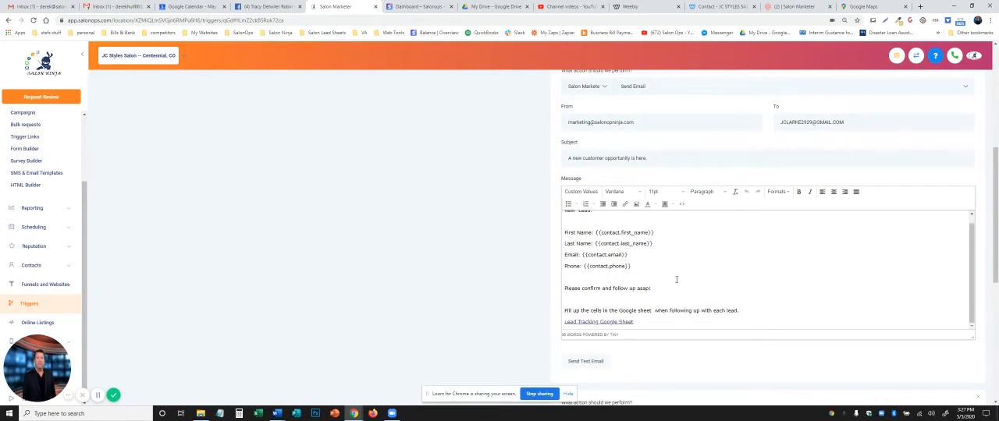
{"action": "scroll", "coordinate": [676, 279], "scroll_direction": "up", "scroll_amount": 1}
{"action": "scroll", "coordinate": [679, 285], "scroll_direction": "down", "scroll_amount": 2}
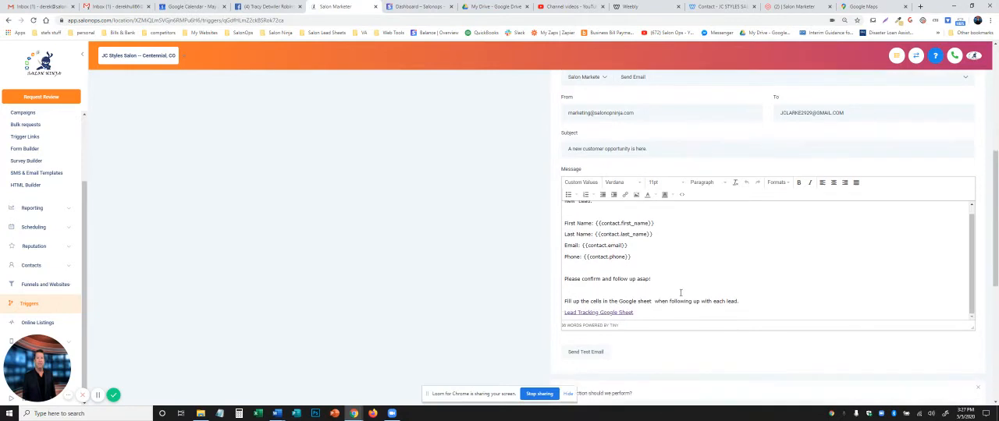
{"action": "scroll", "coordinate": [681, 292], "scroll_direction": "down", "scroll_amount": 2}
{"action": "scroll", "coordinate": [592, 229], "scroll_direction": "down", "scroll_amount": 1}
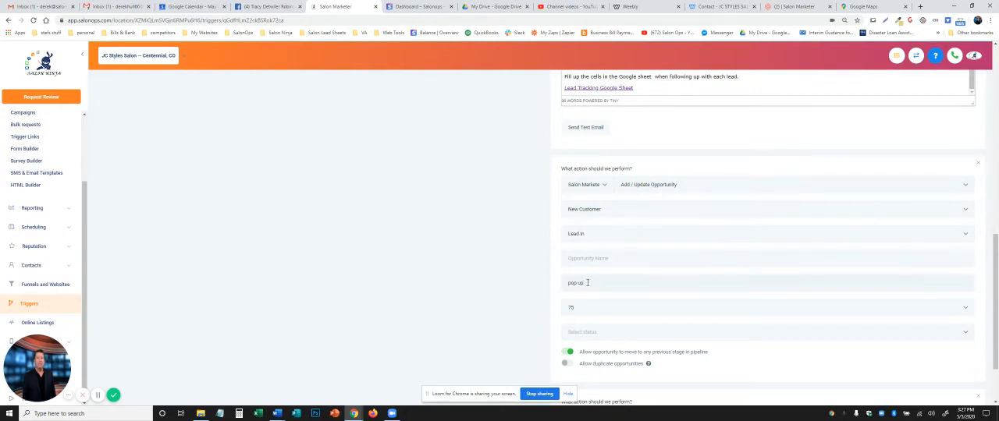
{"action": "left_click_drag", "start_coordinate": [587, 283], "coordinate": [568, 283]}
{"action": "type", "text": "Te"}
{"action": "type", "text": "w client campaign"}
{"action": "double_click", "coordinate": [581, 308]}
{"action": "type", "text": "1"}
Step: Look through the list of available action types for the empty last action without choosing one
{"action": "scroll", "coordinate": [738, 340], "scroll_direction": "down", "scroll_amount": 1}
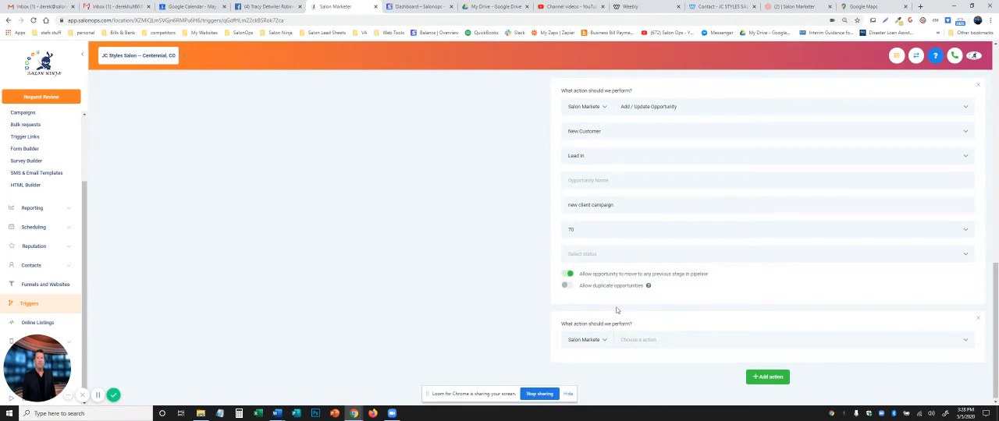
{"action": "scroll", "coordinate": [431, 310], "scroll_direction": "down", "scroll_amount": 1}
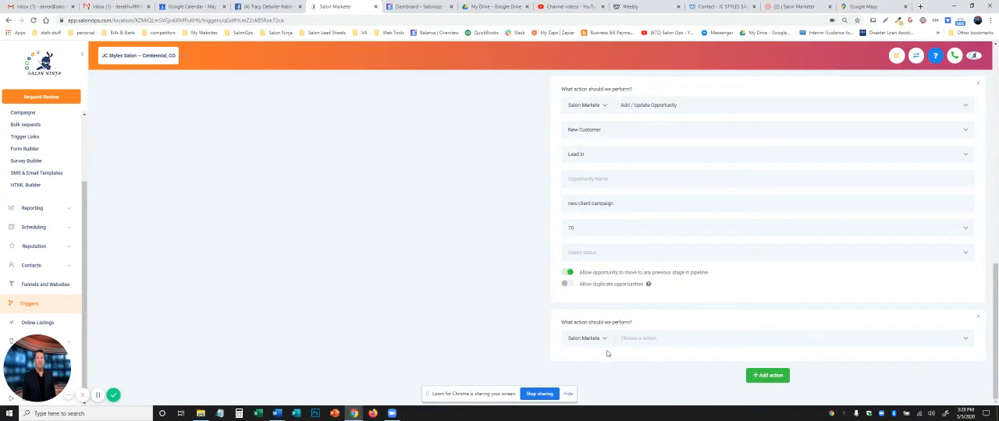
{"action": "left_click", "coordinate": [967, 341]}
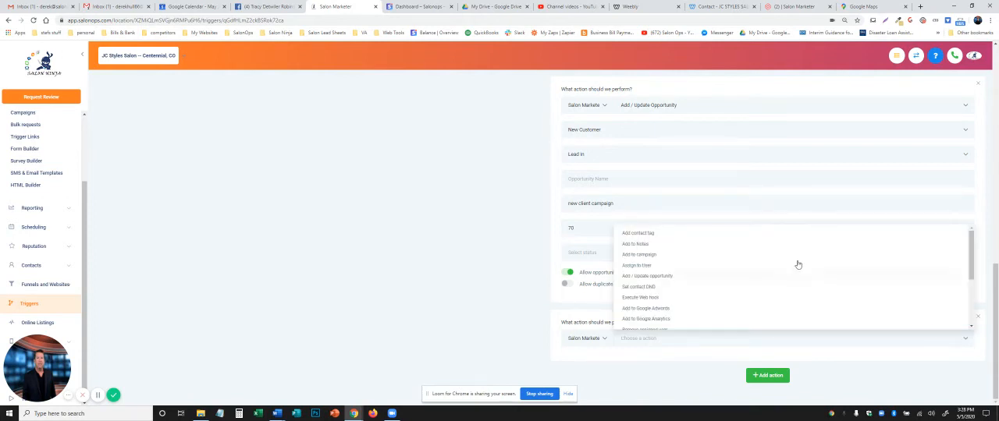
{"action": "scroll", "coordinate": [755, 248], "scroll_direction": "down", "scroll_amount": 3}
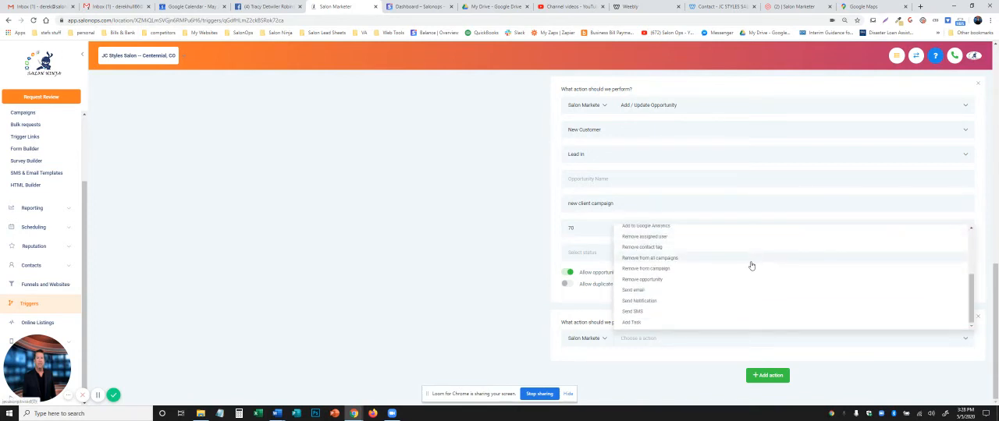
{"action": "scroll", "coordinate": [750, 256], "scroll_direction": "up", "scroll_amount": 3}
{"action": "left_click", "coordinate": [311, 241]}
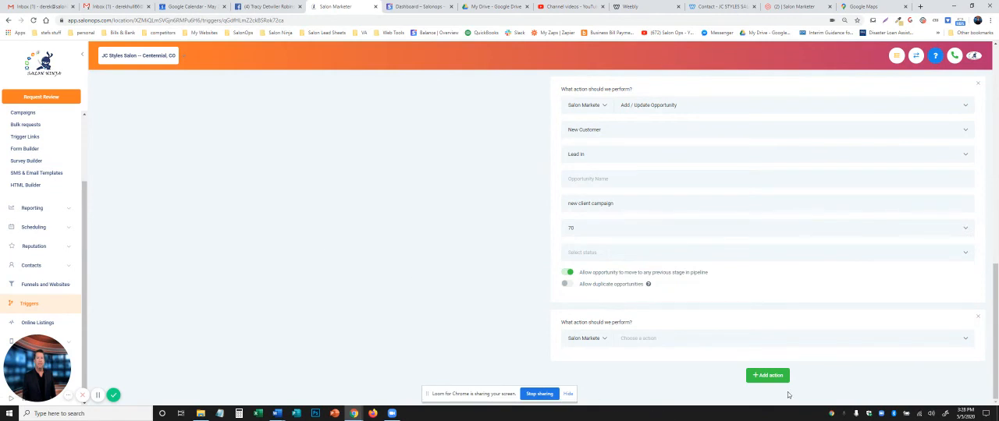
Step: Save the New Client Special trigger and switch its status from draft to active
{"action": "scroll", "coordinate": [530, 365], "scroll_direction": "up", "scroll_amount": 15}
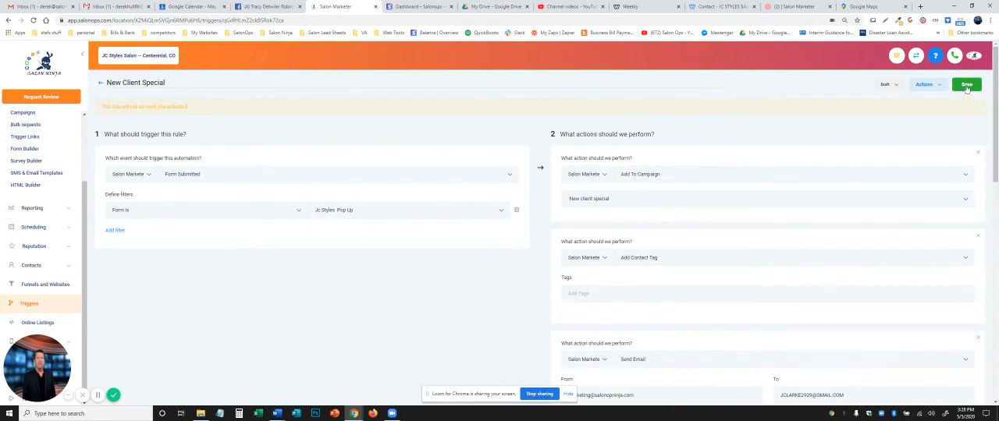
{"action": "left_click", "coordinate": [966, 85]}
{"action": "left_click", "coordinate": [896, 85]}
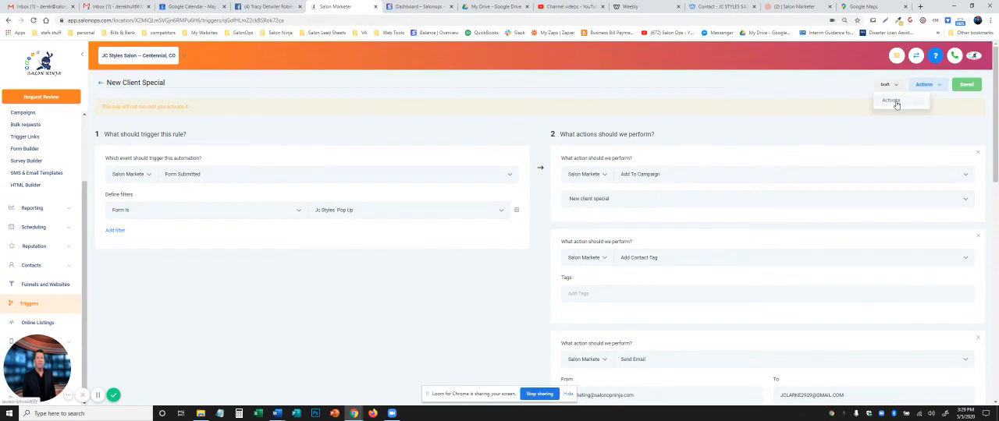
{"action": "left_click", "coordinate": [896, 103]}
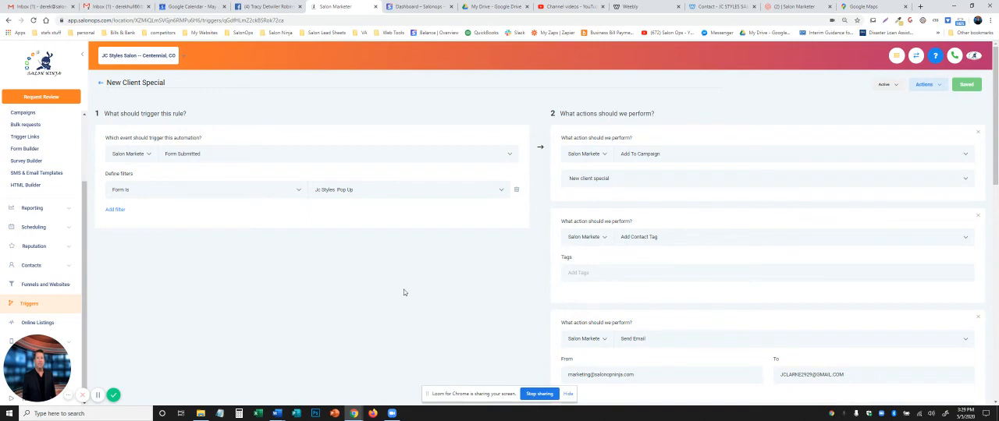
Step: Extend the source text in the Add / Update Opportunity action and save the trigger again
{"action": "scroll", "coordinate": [699, 217], "scroll_direction": "down", "scroll_amount": 8}
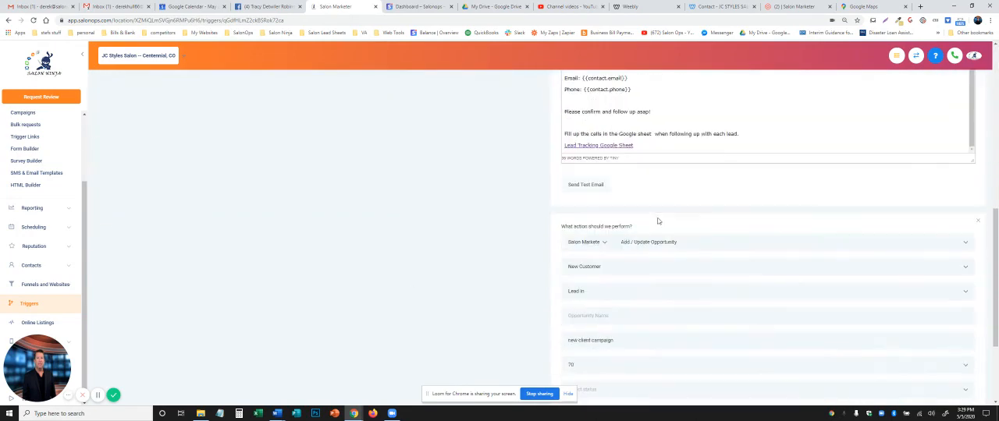
{"action": "scroll", "coordinate": [657, 221], "scroll_direction": "down", "scroll_amount": 1}
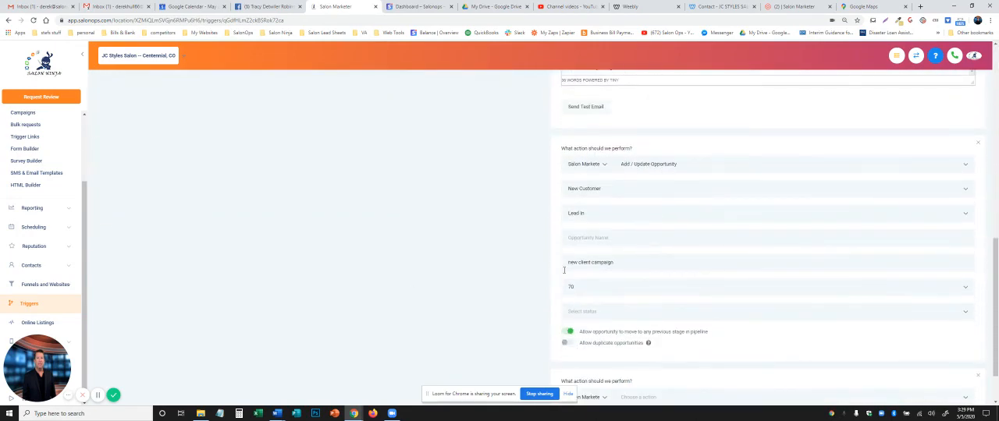
{"action": "left_click", "coordinate": [628, 262]}
{"action": "type", "text": "website"}
{"action": "scroll", "coordinate": [702, 285], "scroll_direction": "up", "scroll_amount": 3}
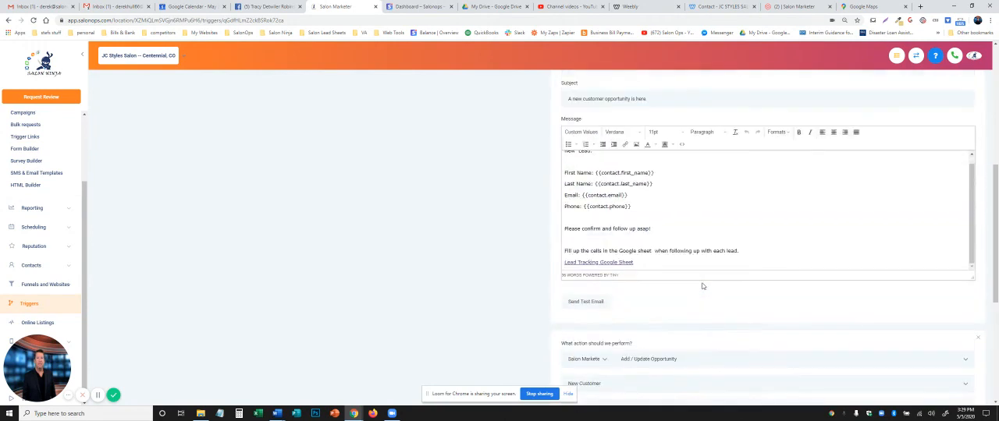
{"action": "scroll", "coordinate": [702, 285], "scroll_direction": "up", "scroll_amount": 5}
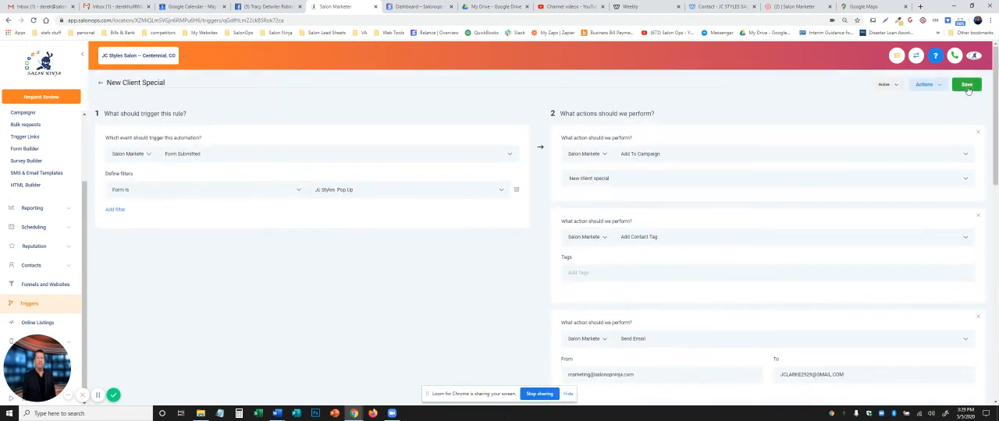
{"action": "left_click", "coordinate": [967, 86]}
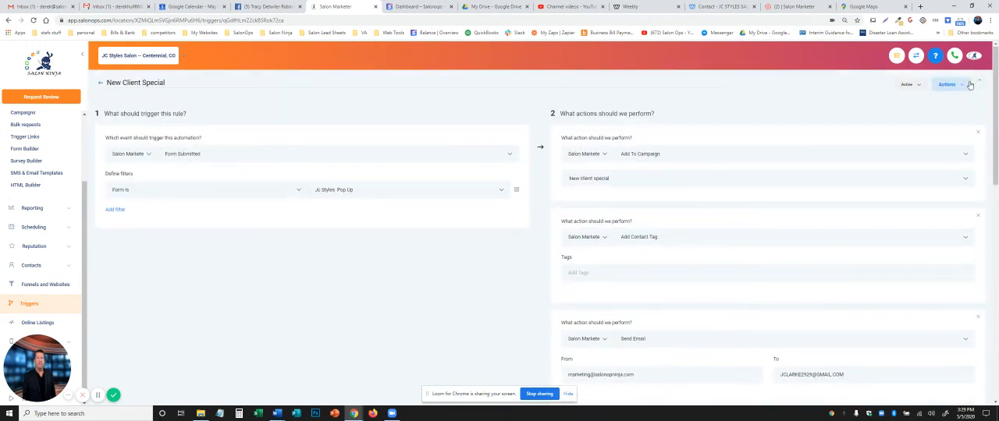